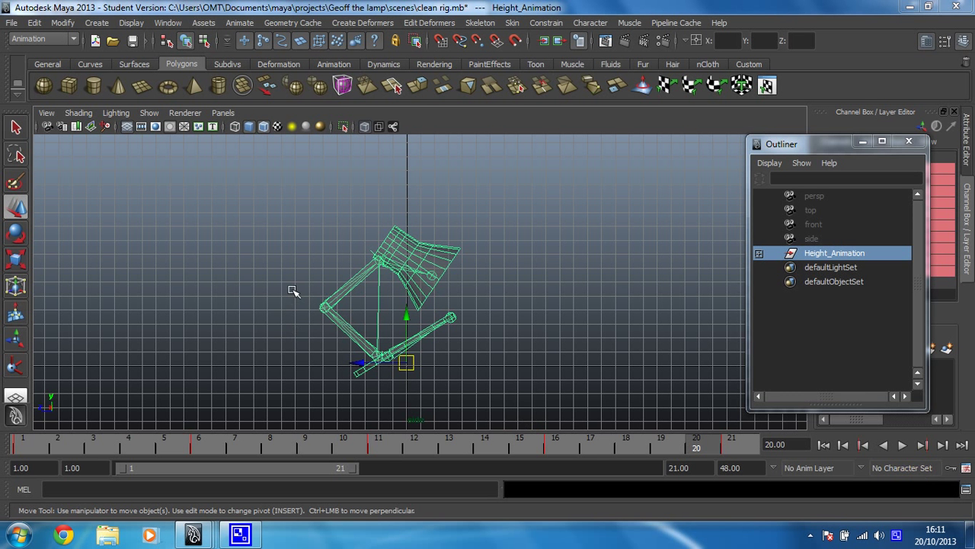
# Step: Return to frame 1, frame the lamp rig and select the foot joint joint5
pyautogui.moveTo(638, 448); pyautogui.dragTo(2, 458)
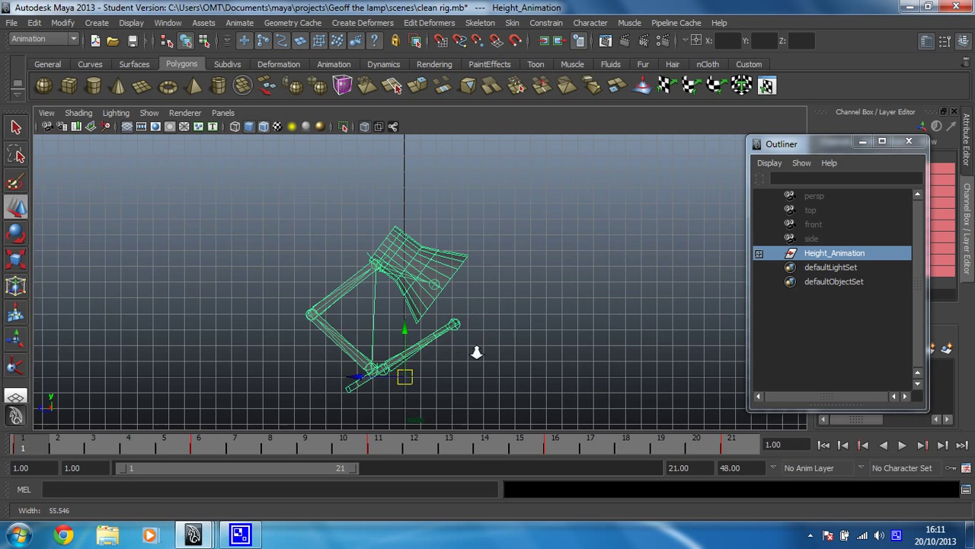
pyautogui.keyDown('alt'); pyautogui.moveTo(373, 348); pyautogui.dragTo(601, 355, button='right'); pyautogui.keyUp('alt')
pyautogui.keyDown('alt'); pyautogui.moveTo(435, 379); pyautogui.dragTo(487, 300, button='middle'); pyautogui.keyUp('alt')
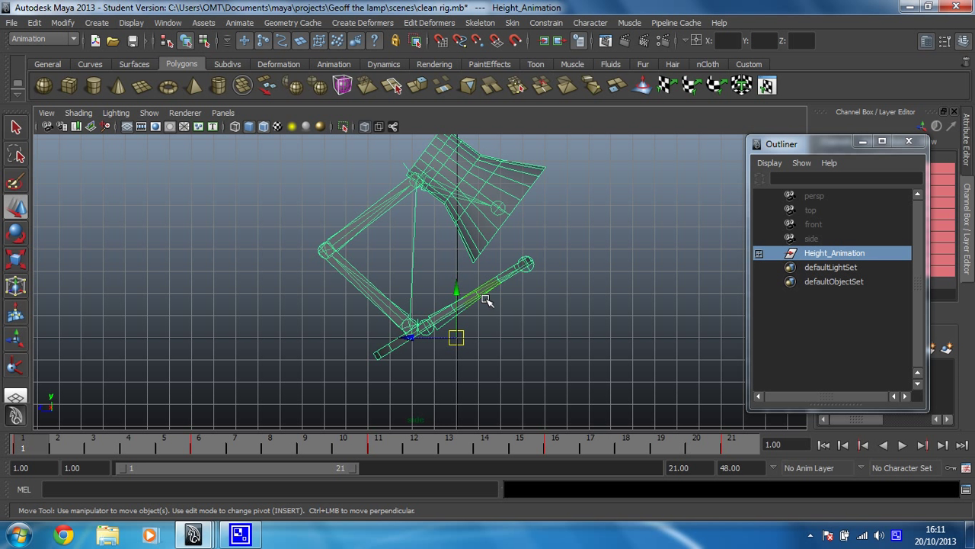
pyautogui.click(424, 384)
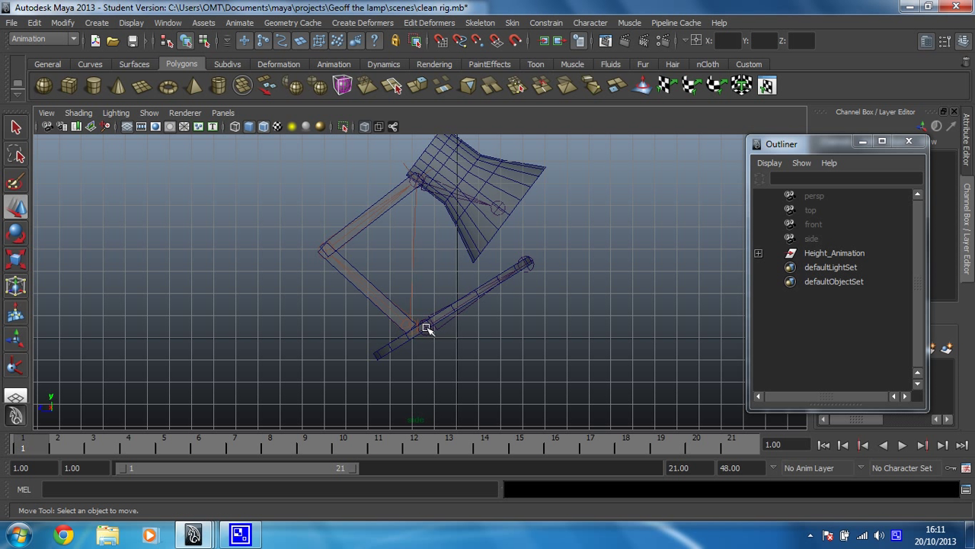
pyautogui.click(425, 328)
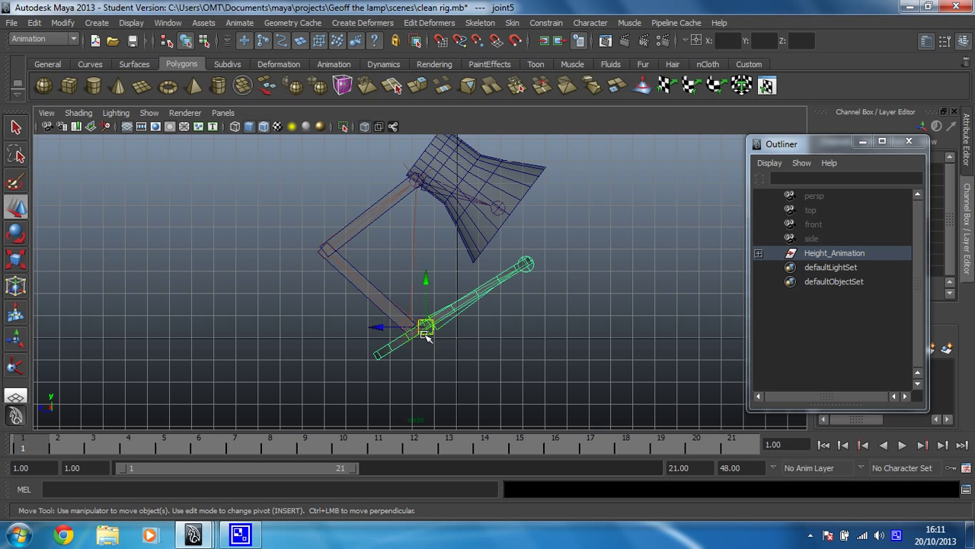
# Step: Undo a stray joint6 move, reselect joint5 and switch to the Rotate tool
pyautogui.click(526, 265)
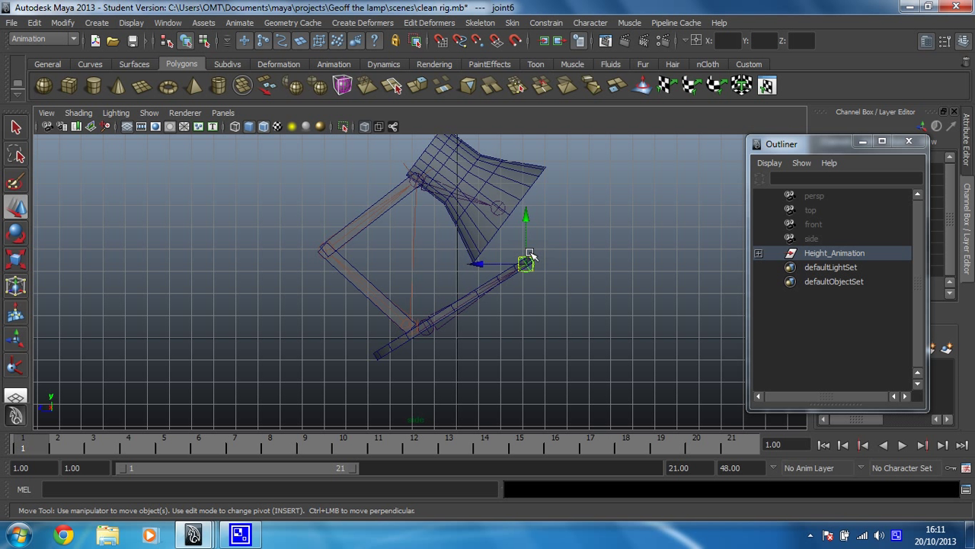
pyautogui.moveTo(526, 265)
pyautogui.mouseDown()
pyautogui.moveTo(559, 344)
pyautogui.moveTo(457, 248)
pyautogui.mouseUp()
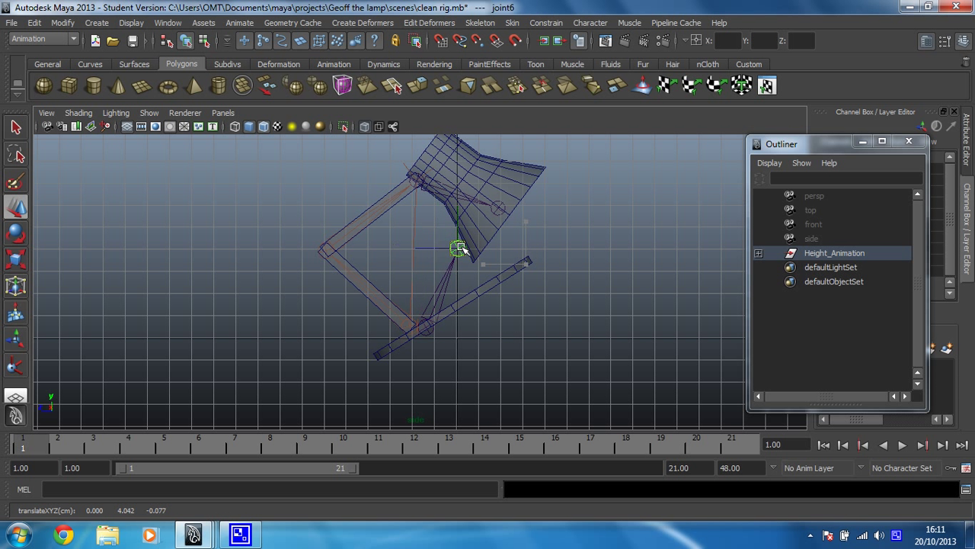
pyautogui.hotkey('ctrl', 'z')
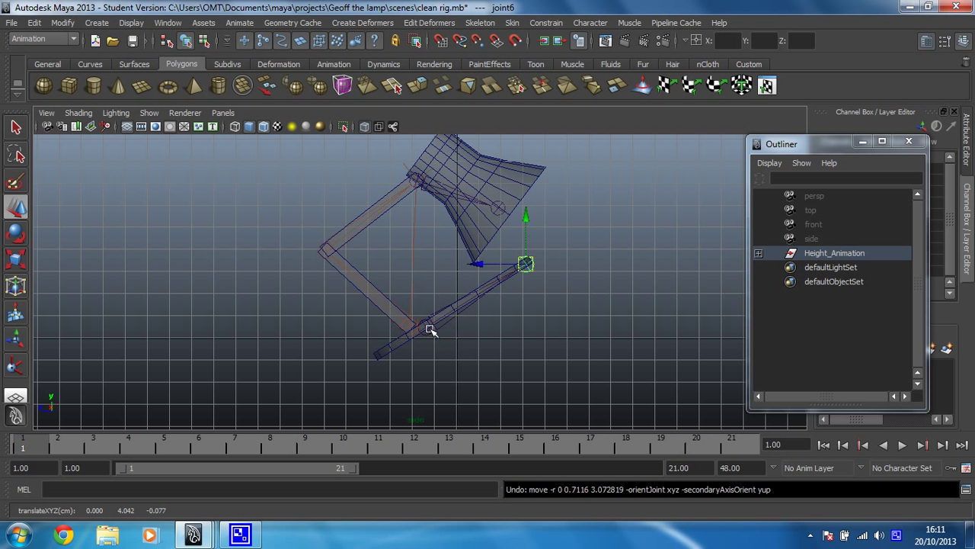
pyautogui.click(429, 328)
pyautogui.press('e')
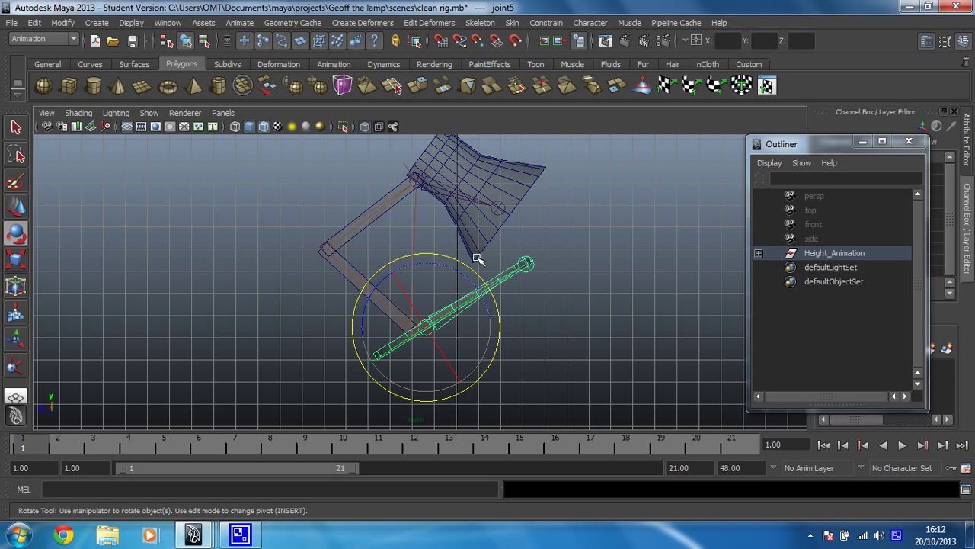
# Step: Rotate joint5 about −31° on Z to lie flat and key it at frame 1
pyautogui.moveTo(470, 265); pyautogui.dragTo(499, 299)
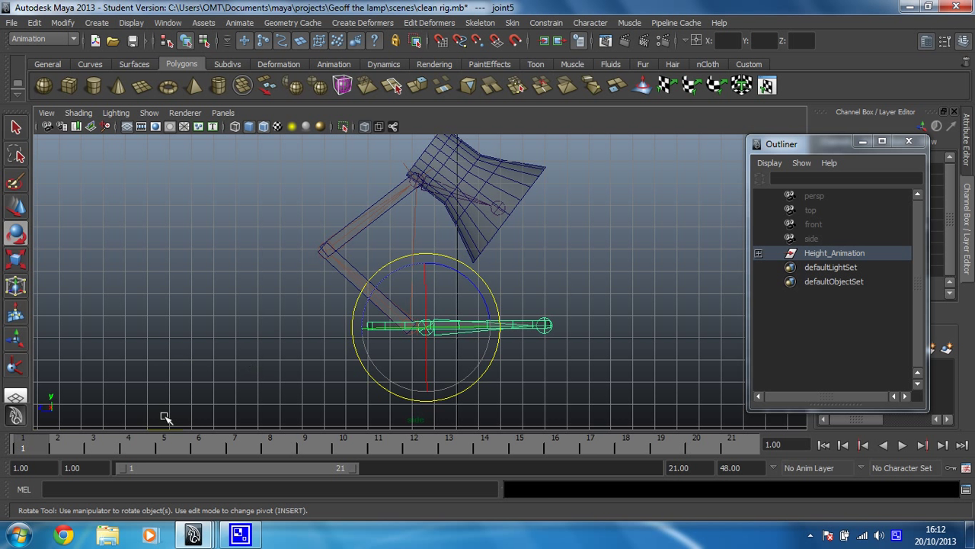
pyautogui.press('s')
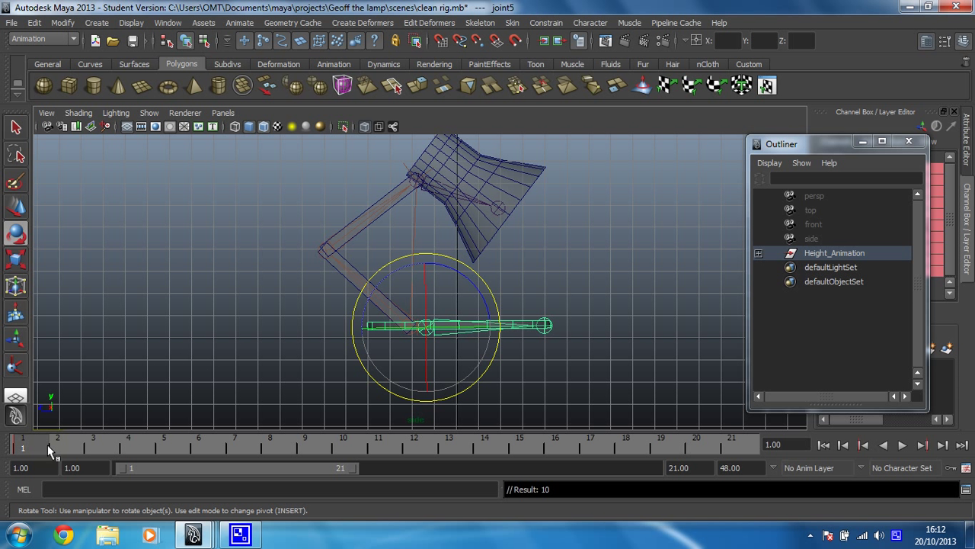
pyautogui.keyDown('alt'); pyautogui.moveTo(396, 265); pyautogui.dragTo(387, 266); pyautogui.keyUp('alt')
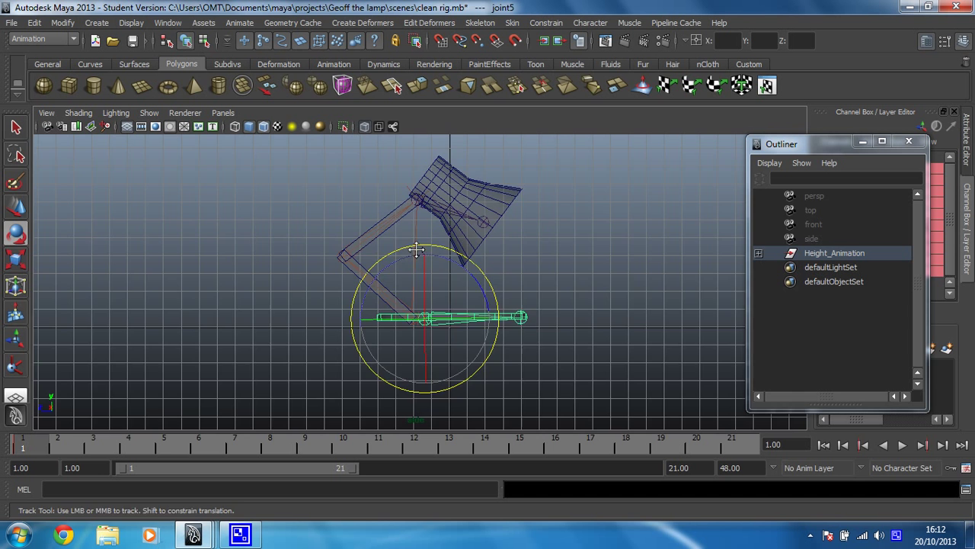
# Step: Key joint5 at frame 6 rotated to about −19° on Z, then replay the hop
pyautogui.keyDown('alt'); pyautogui.moveTo(412, 255); pyautogui.dragTo(365, 287, button='middle'); pyautogui.keyUp('alt')
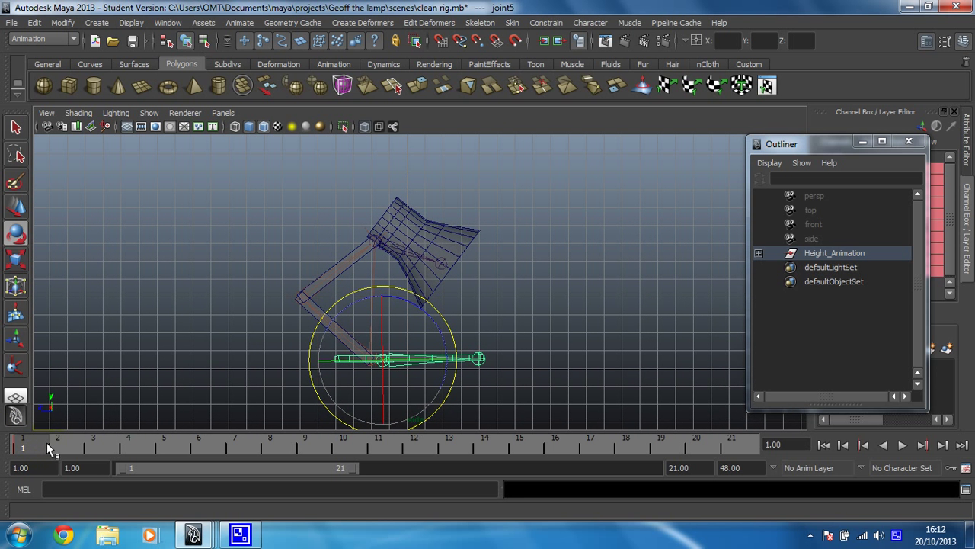
pyautogui.hotkey('alt', 'v')
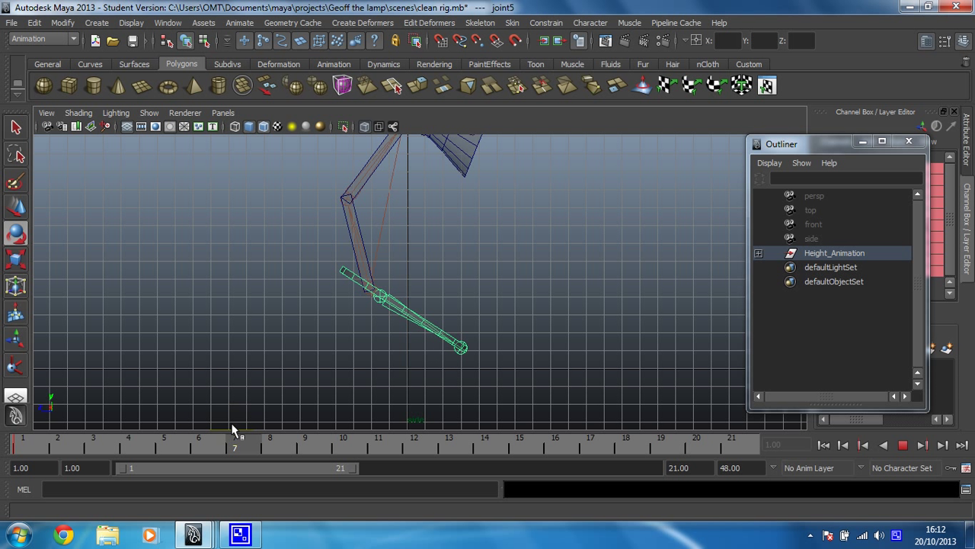
pyautogui.moveTo(233, 431); pyautogui.dragTo(214, 431)
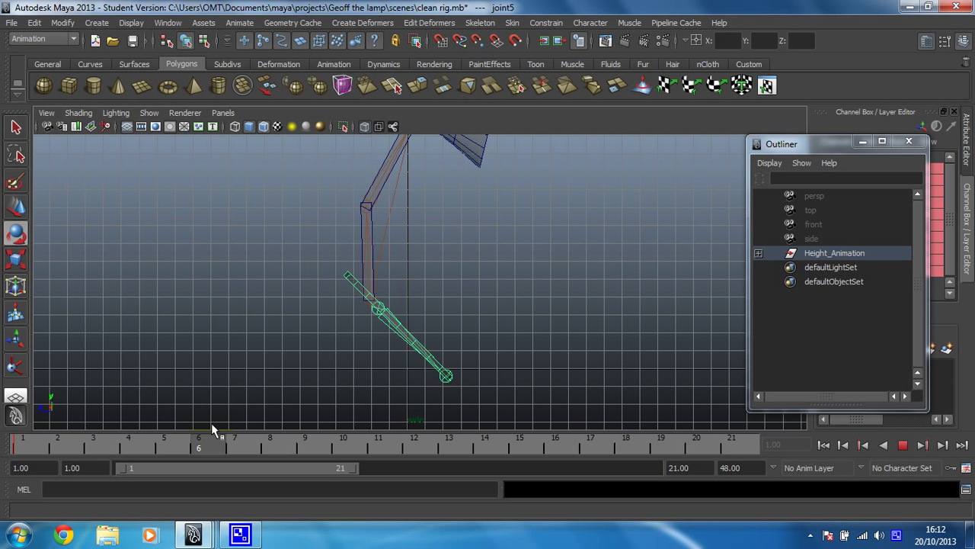
pyautogui.moveTo(212, 429)
pyautogui.mouseDown()
pyautogui.moveTo(109, 440)
pyautogui.moveTo(199, 440)
pyautogui.mouseUp()
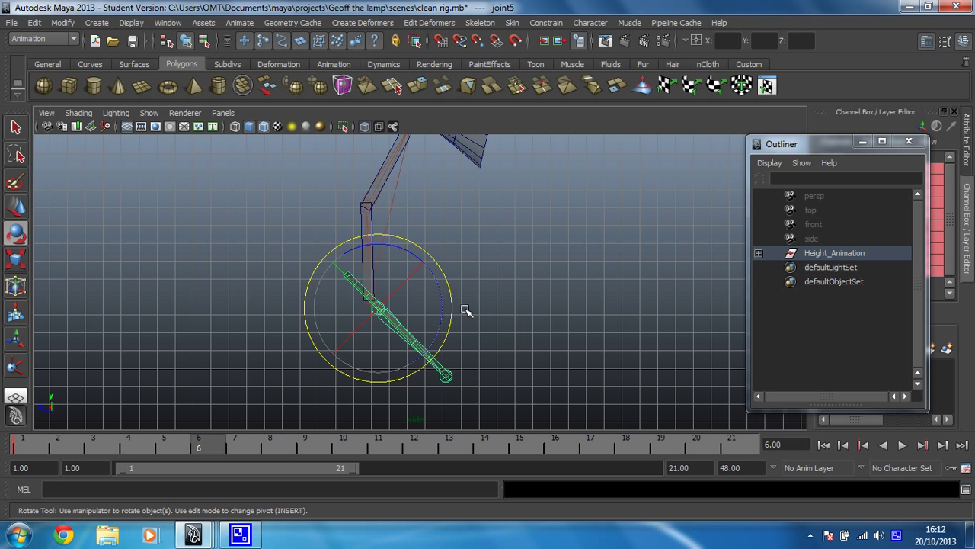
pyautogui.moveTo(452, 323); pyautogui.dragTo(466, 306)
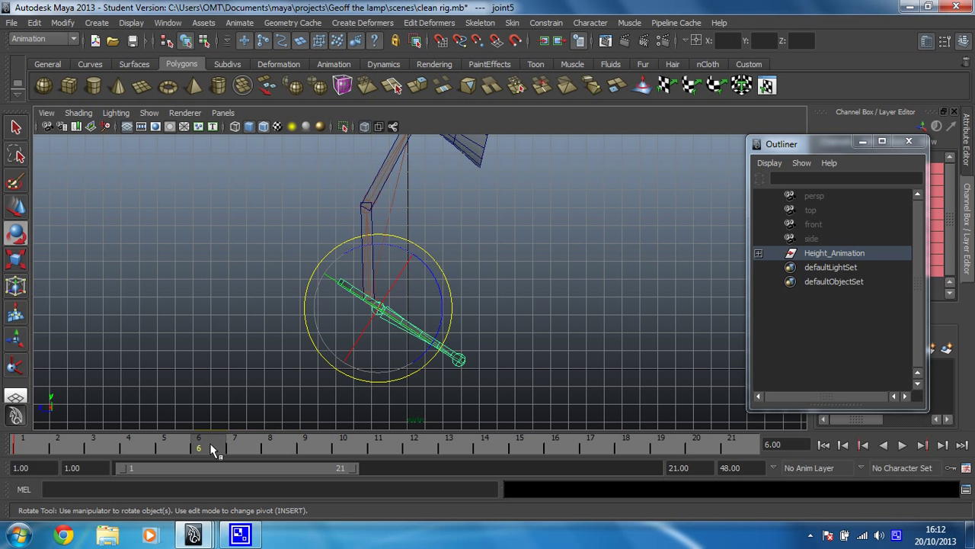
pyautogui.press('s')
pyautogui.hotkey('alt', 'v')
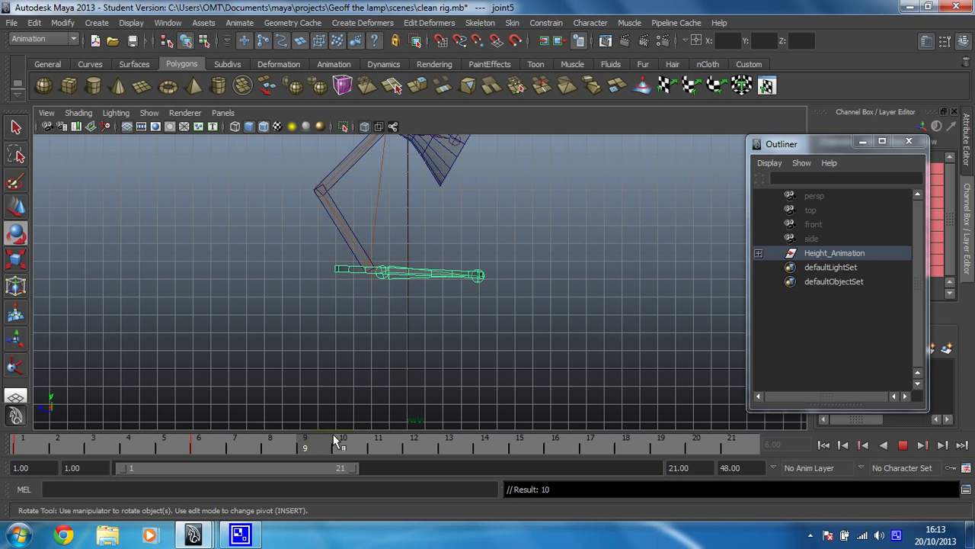
# Step: Key joint5 near −30° at frame 11, then tilt it up about 4° at frame 17
pyautogui.hotkey('alt', 'v')
pyautogui.moveTo(478, 163)
pyautogui.mouseDown()
pyautogui.moveTo(442, 207)
pyautogui.moveTo(450, 223)
pyautogui.mouseUp()
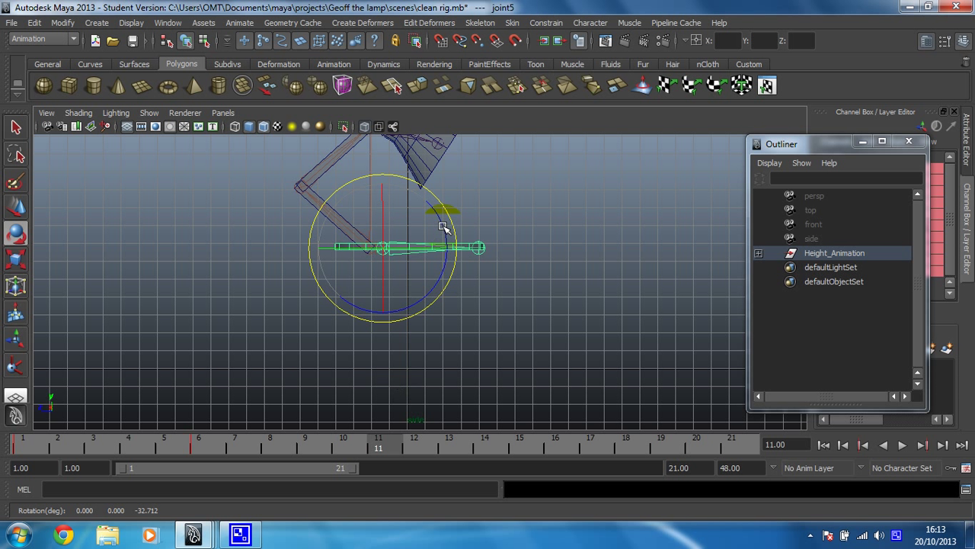
pyautogui.moveTo(450, 224); pyautogui.dragTo(446, 209)
pyautogui.press('s')
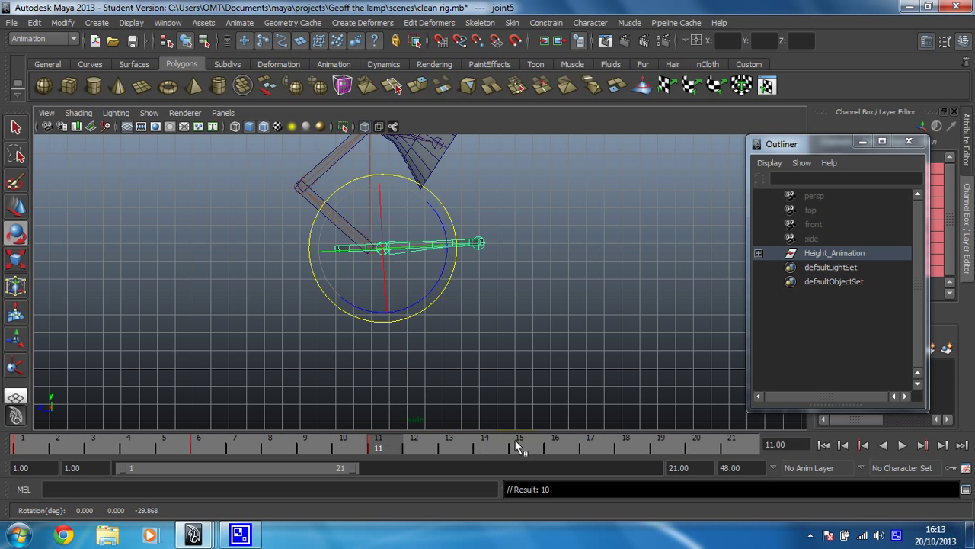
pyautogui.click(592, 445)
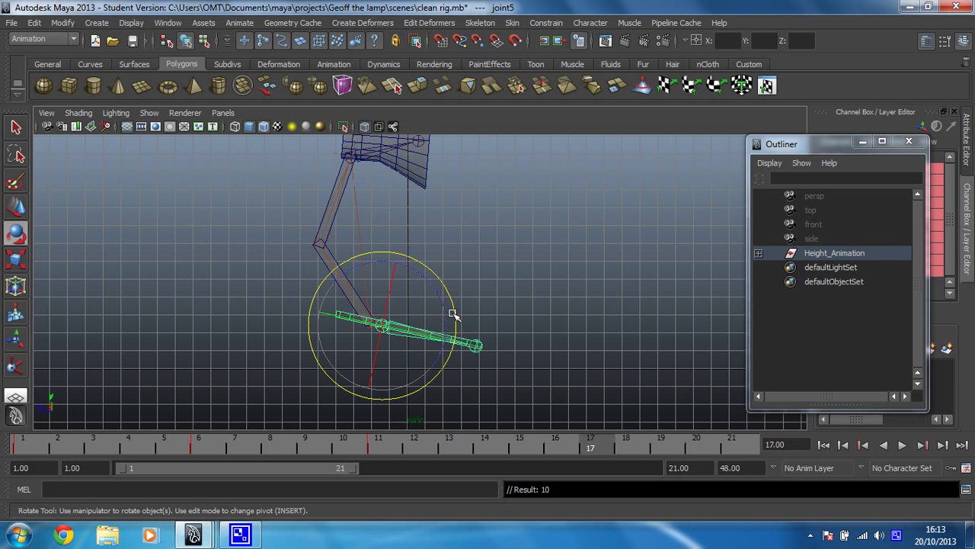
pyautogui.moveTo(453, 313); pyautogui.dragTo(457, 255)
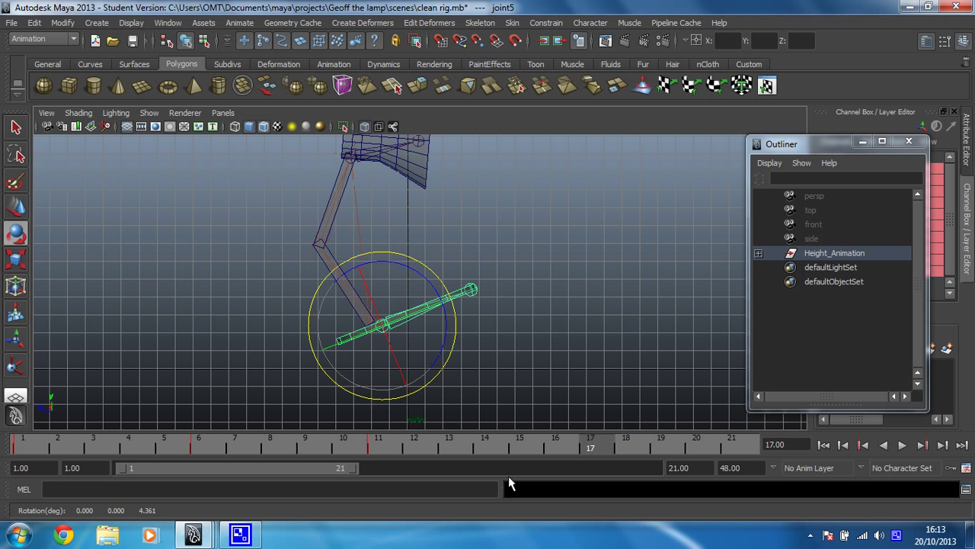
# Step: Key the foot's rotation at frame 17 and copy frame 1's flat foot key
pyautogui.press('s')
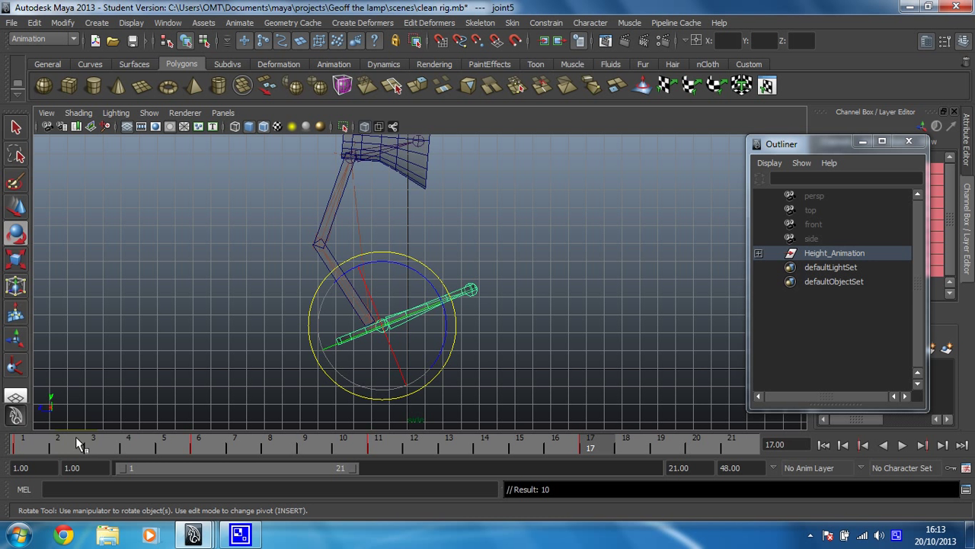
pyautogui.click(26, 443)
pyautogui.rightClick(26, 443)
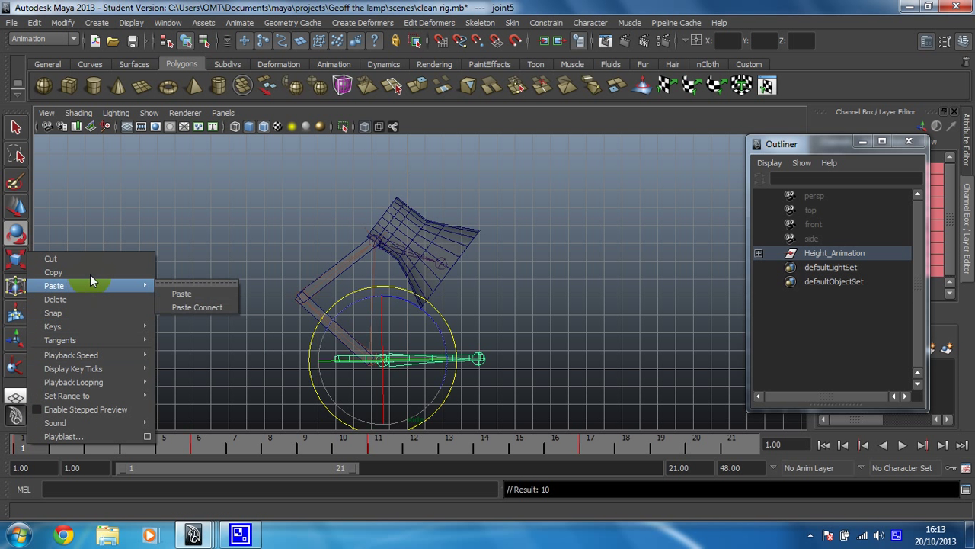
pyautogui.click(89, 273)
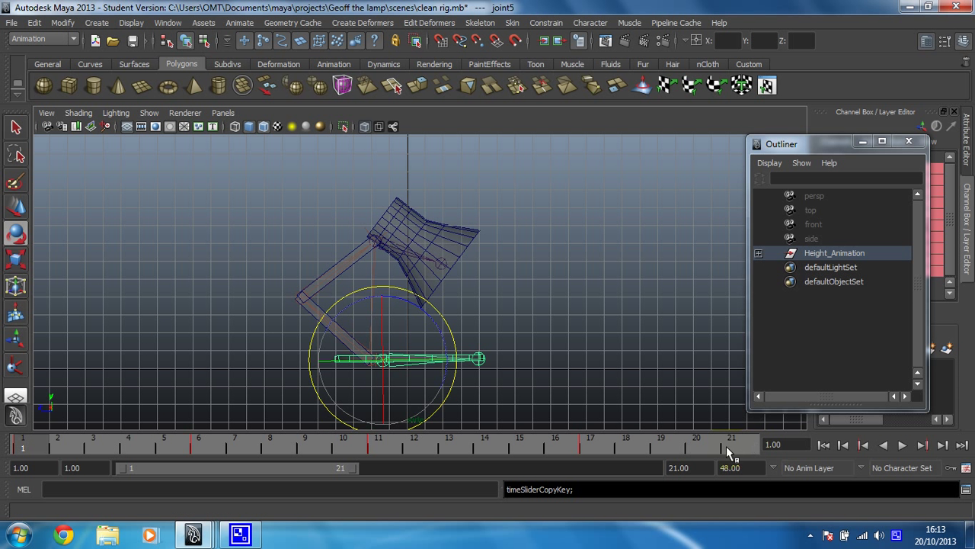
# Step: Paste the copied flat foot key onto frame 21
pyautogui.click(730, 444)
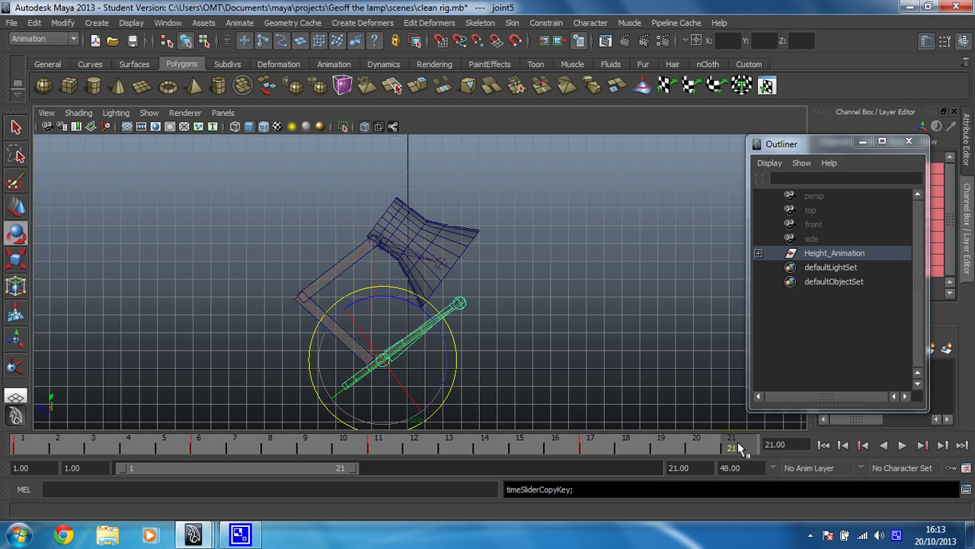
pyautogui.rightClick(730, 444)
pyautogui.moveTo(793, 285)
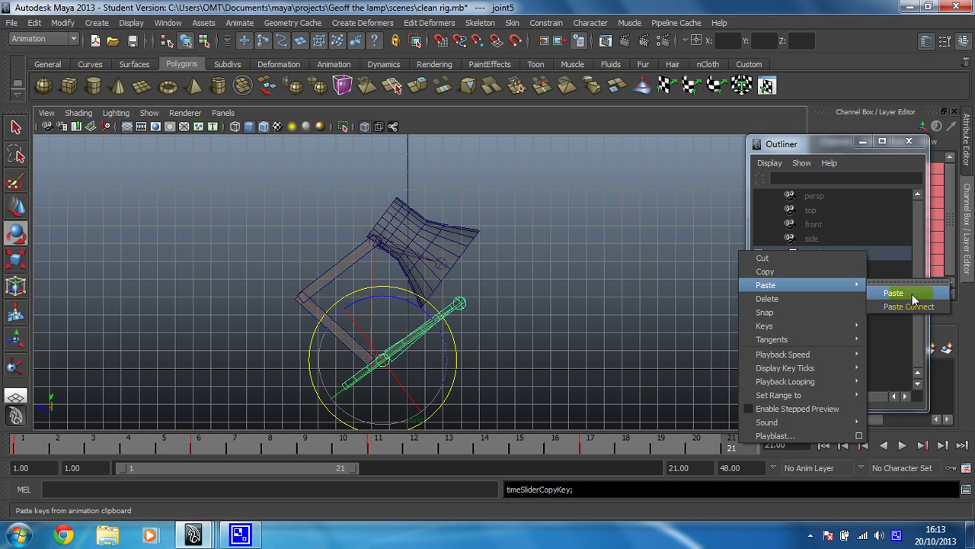
pyautogui.click(912, 294)
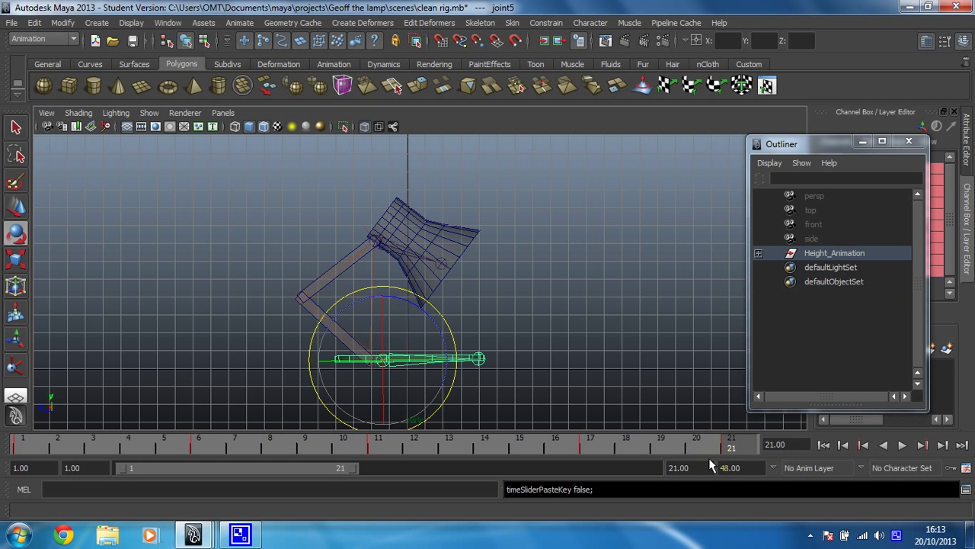
pyautogui.click(631, 371)
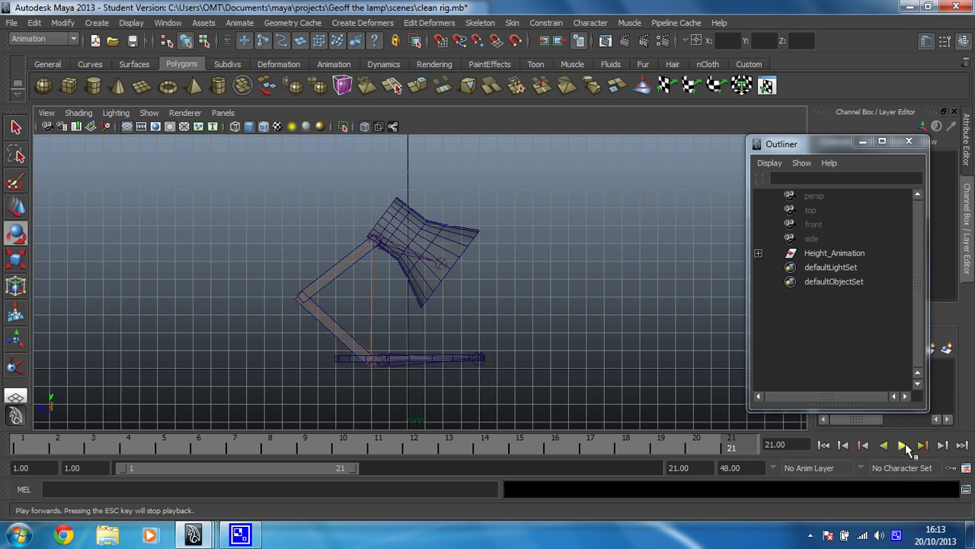
pyautogui.click(905, 445)
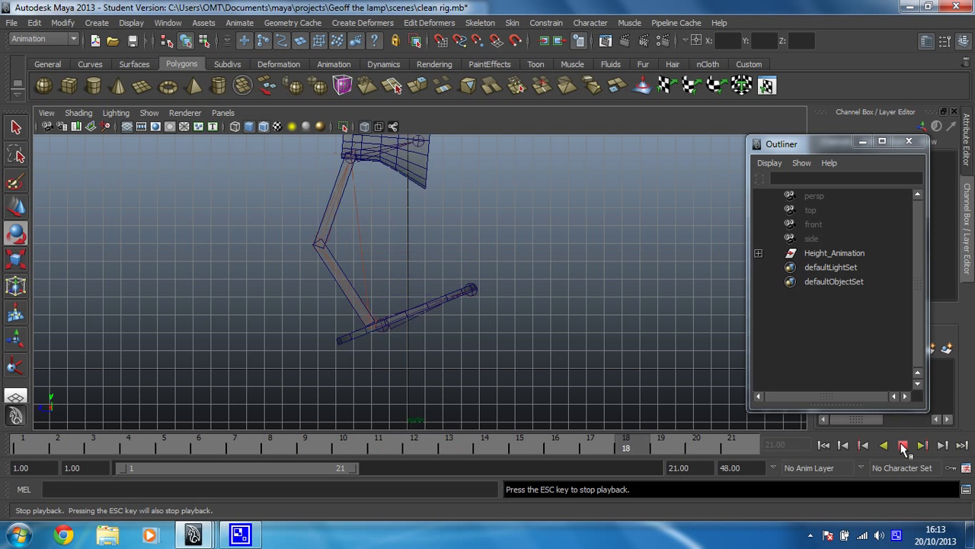
pyautogui.press('Escape')
pyautogui.moveTo(128, 442); pyautogui.dragTo(596, 432)
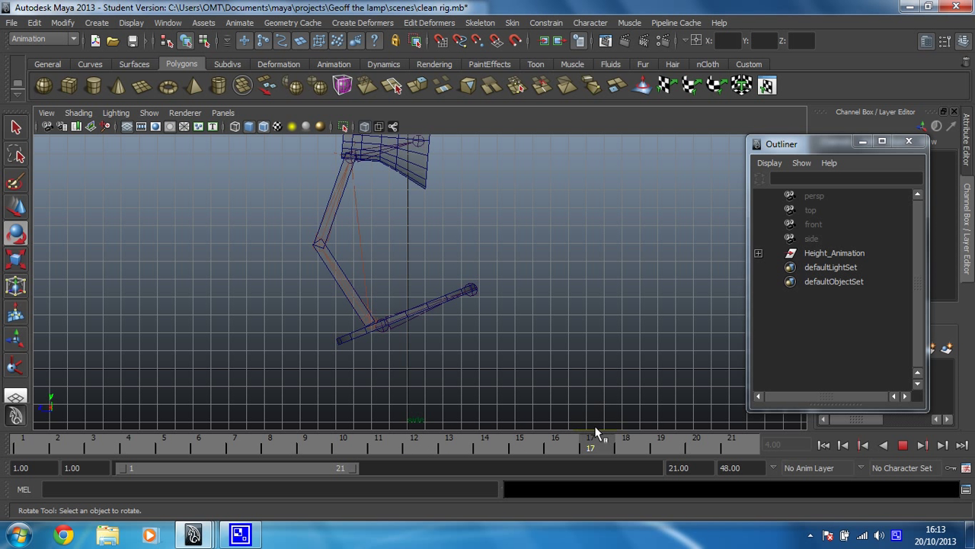
pyautogui.moveTo(601, 425)
pyautogui.mouseDown()
pyautogui.moveTo(419, 442)
pyautogui.moveTo(602, 435)
pyautogui.moveTo(572, 436)
pyautogui.moveTo(590, 441)
pyautogui.mouseUp()
pyautogui.click(387, 330)
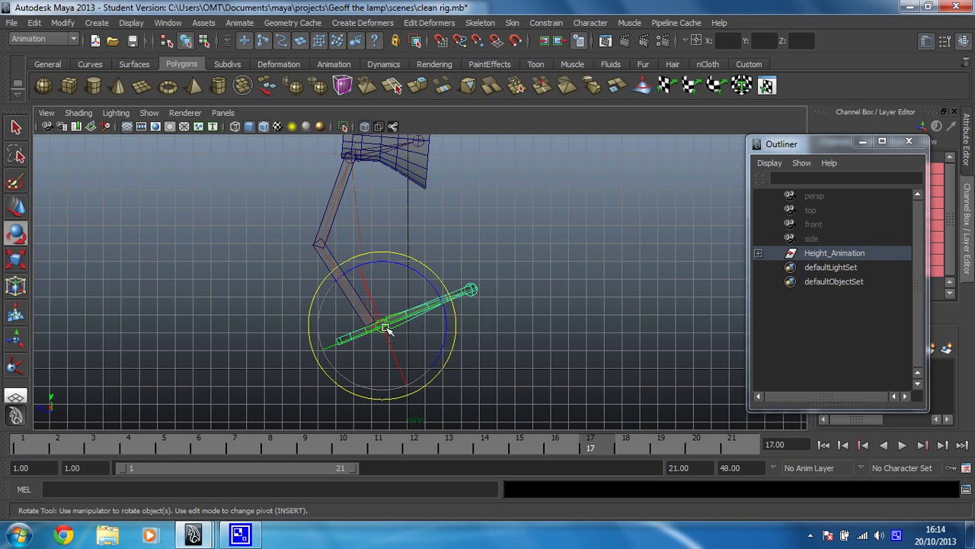
pyautogui.hotkey('alt', 'v')
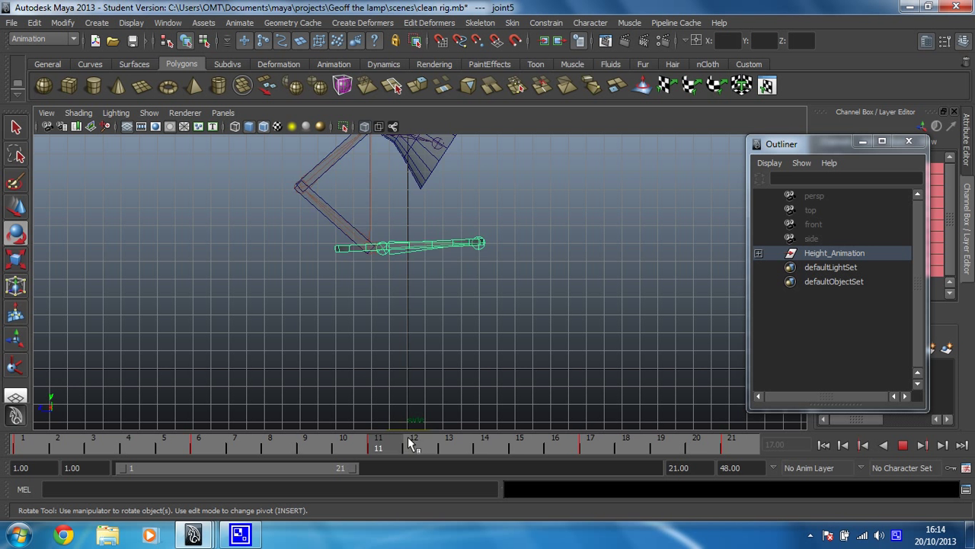
pyautogui.moveTo(536, 445)
pyautogui.mouseDown()
pyautogui.moveTo(584, 442)
pyautogui.moveTo(348, 442)
pyautogui.moveTo(611, 449)
pyautogui.moveTo(393, 444)
pyautogui.moveTo(592, 446)
pyautogui.moveTo(372, 430)
pyautogui.moveTo(529, 457)
pyautogui.moveTo(570, 459)
pyautogui.moveTo(600, 447)
pyautogui.moveTo(461, 448)
pyautogui.moveTo(490, 439)
pyautogui.mouseUp()
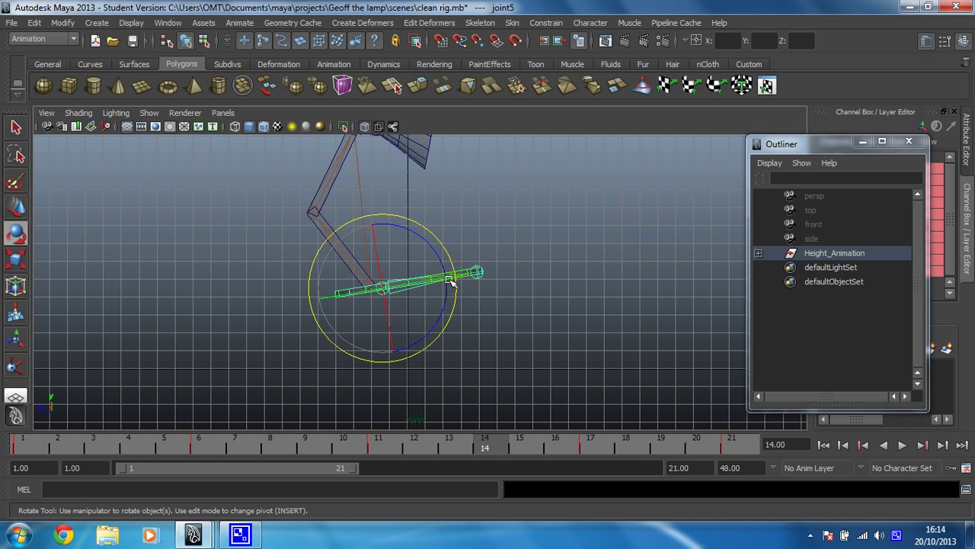
# Step: Key joint5 lying flat at about −22° on frame 14, then play the hop
pyautogui.moveTo(454, 264); pyautogui.dragTo(451, 272)
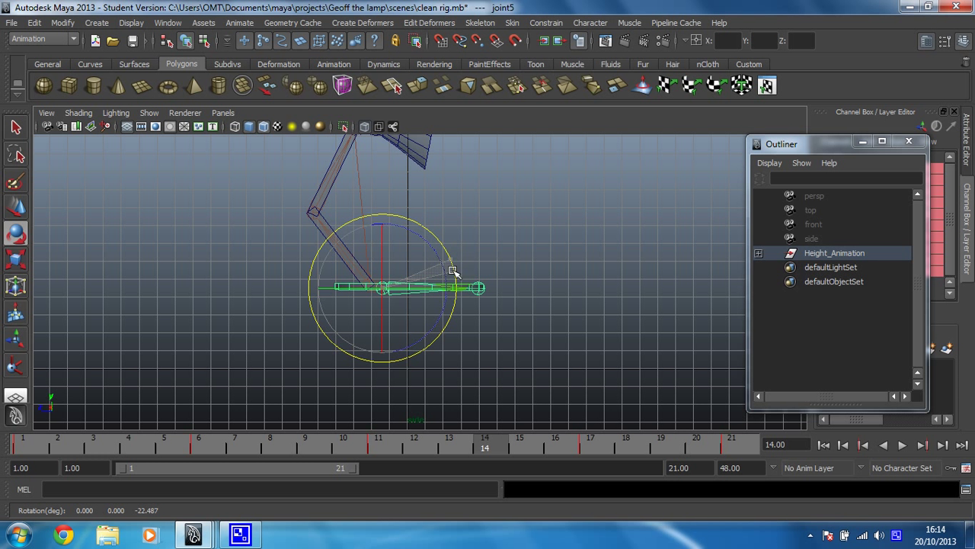
pyautogui.press('s')
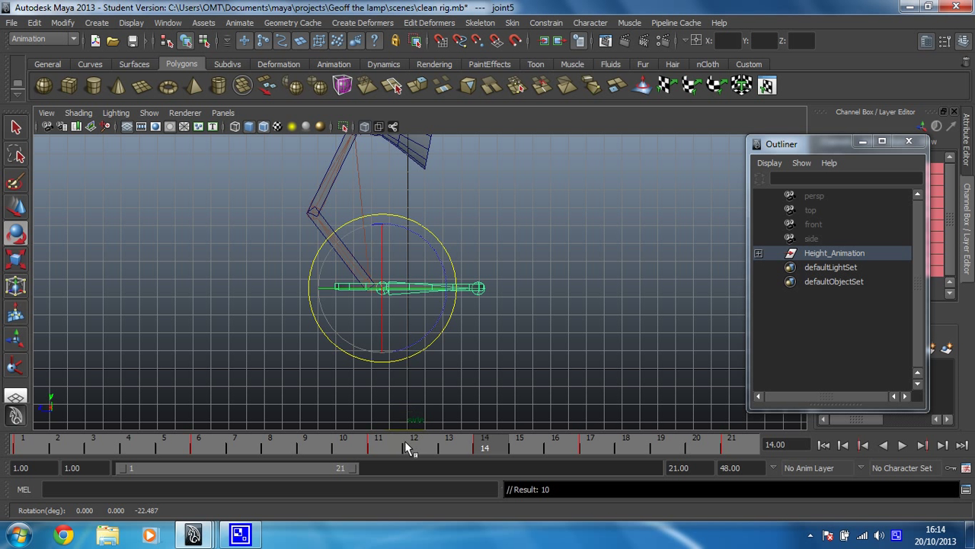
pyautogui.hotkey('alt', 'v')
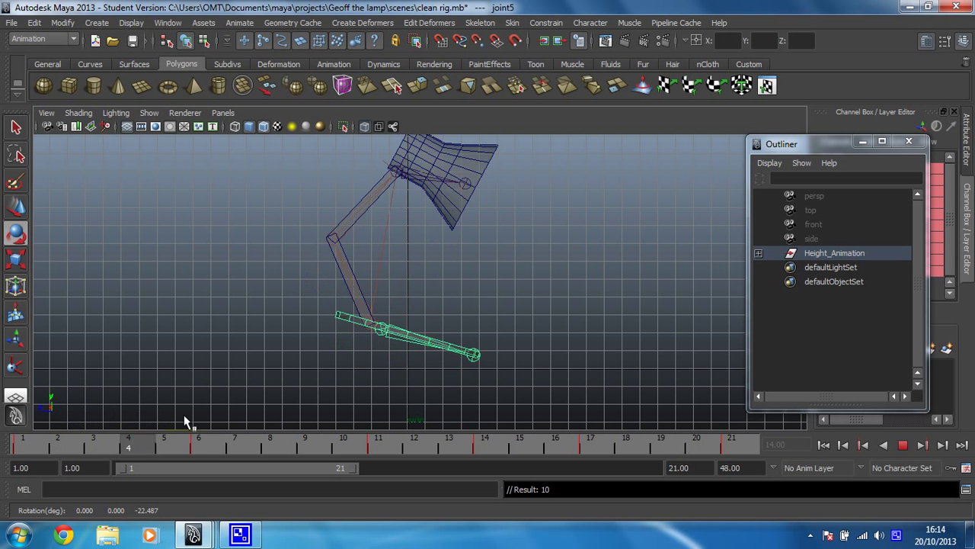
pyautogui.press('Escape')
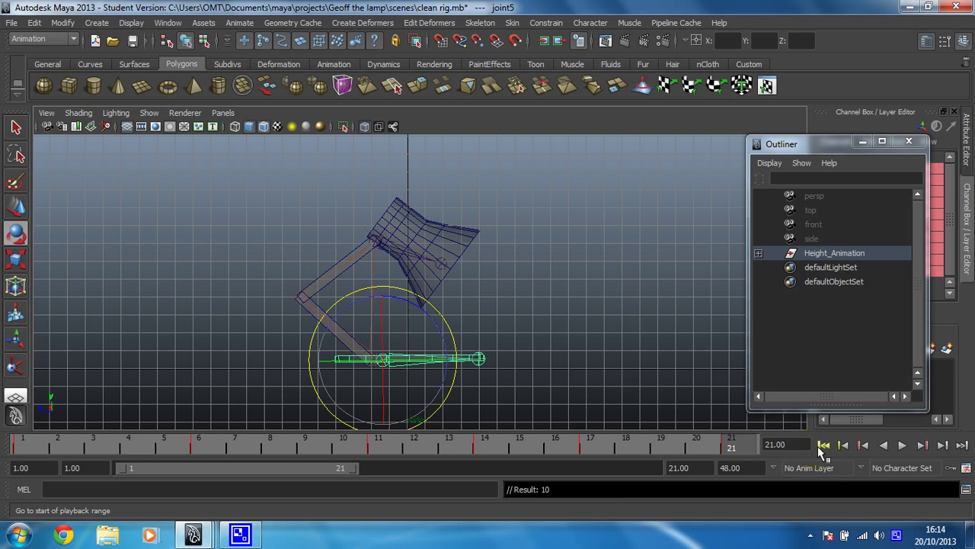
pyautogui.click(823, 444)
pyautogui.click(904, 446)
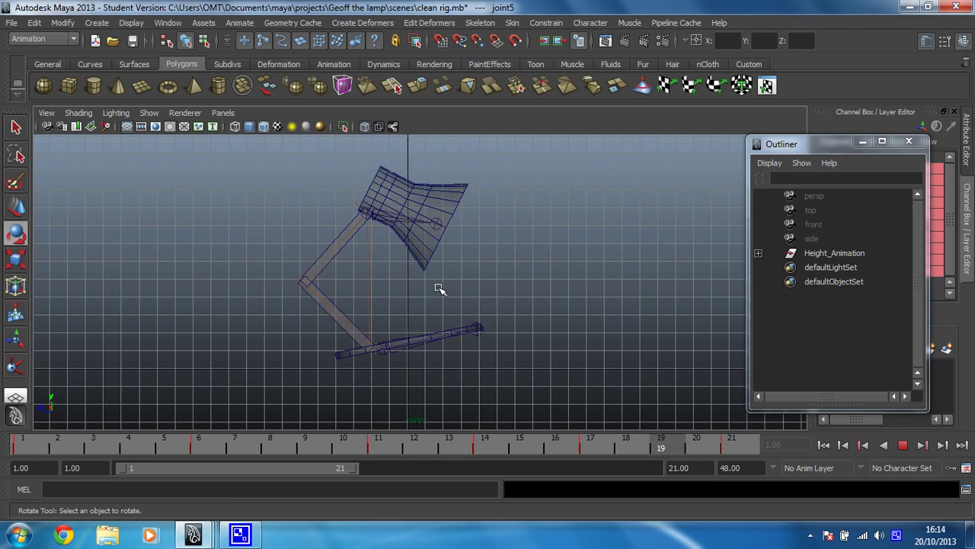
pyautogui.moveTo(437, 290)
pyautogui.keyDown('alt'); pyautogui.mouseDown(button='middle')
pyautogui.moveTo(411, 351)
pyautogui.moveTo(439, 333)
pyautogui.mouseUp(button='middle'); pyautogui.keyUp('alt')
pyautogui.keyDown('alt'); pyautogui.moveTo(440, 333); pyautogui.dragTo(294, 338, button='right'); pyautogui.keyUp('alt')
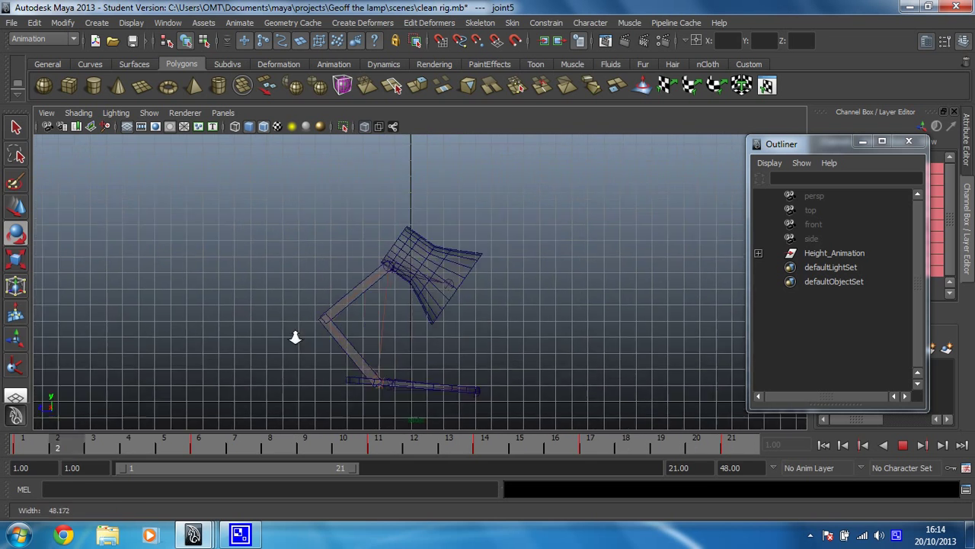
pyautogui.keyDown('alt'); pyautogui.moveTo(446, 326); pyautogui.dragTo(328, 324, button='right'); pyautogui.keyUp('alt')
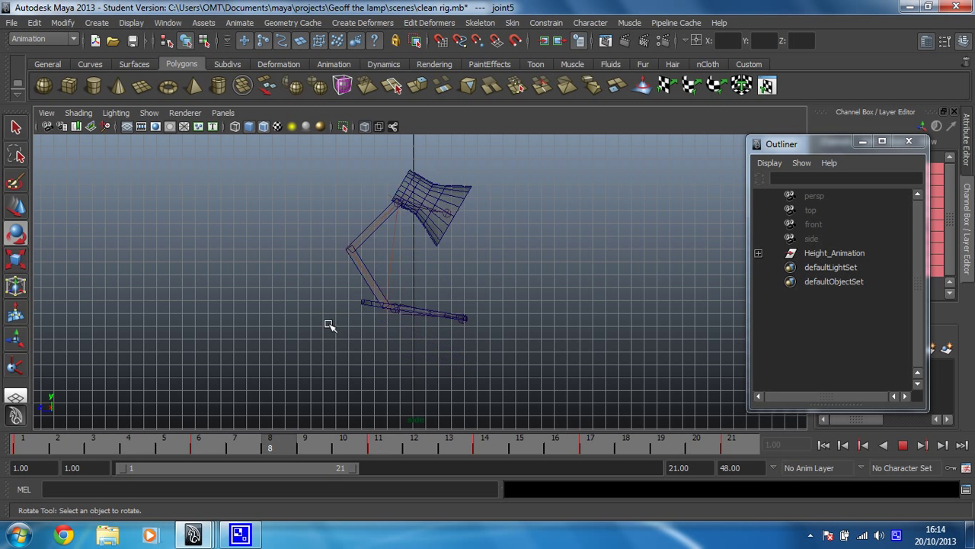
pyautogui.click(444, 204)
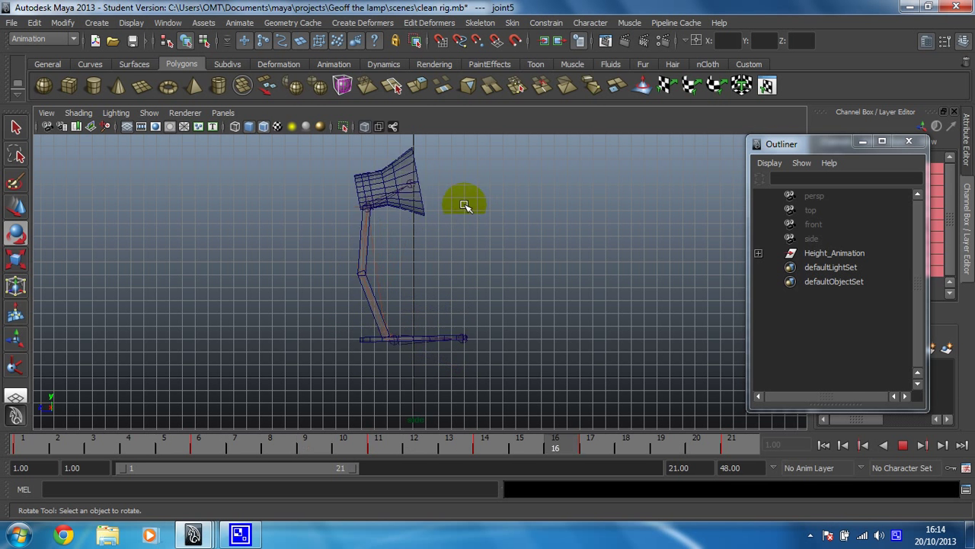
pyautogui.moveTo(394, 131); pyautogui.dragTo(406, 166)
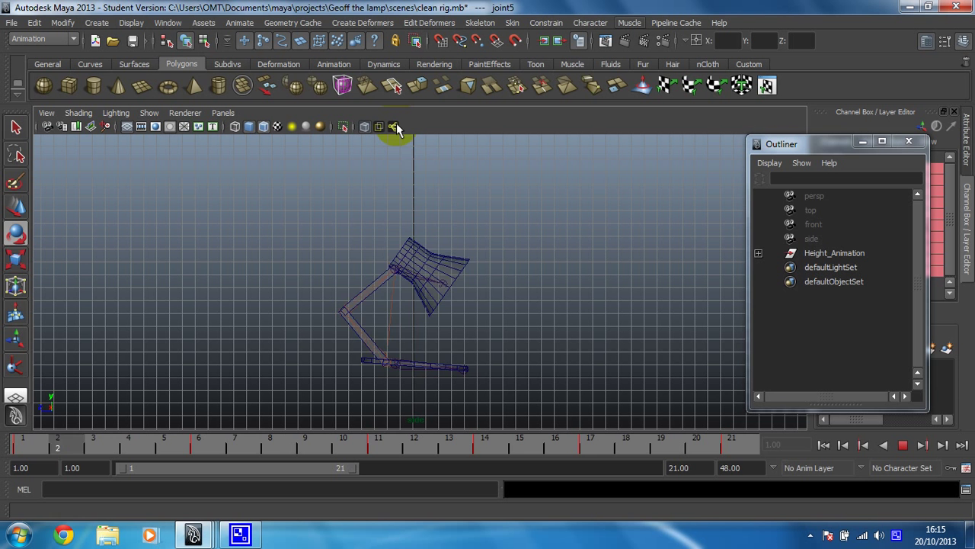